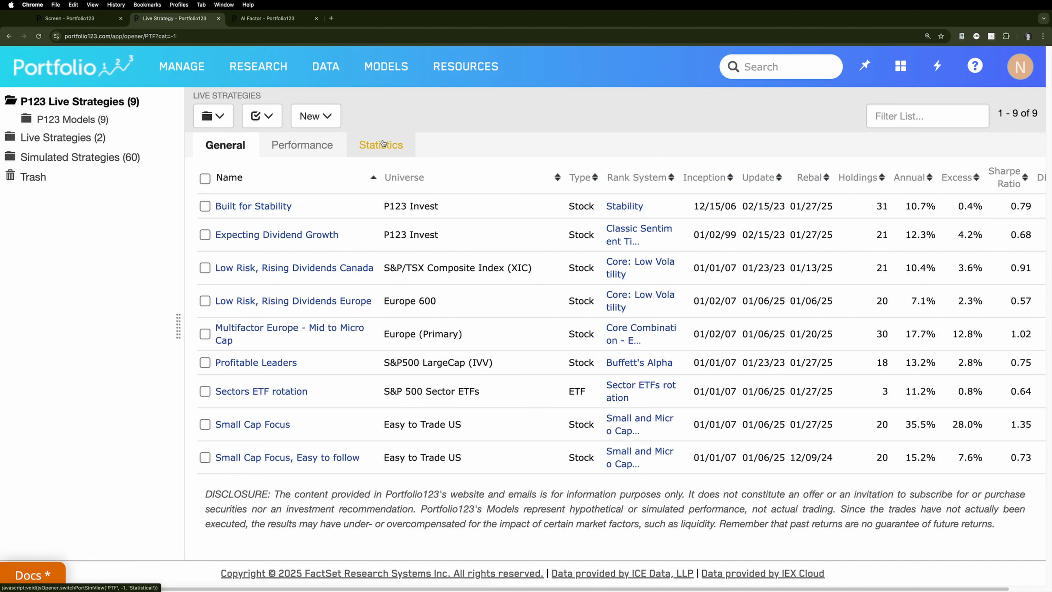
Show the statistics of the live strategies and sort them by annual turnover, lowest first
left_click(389, 146)
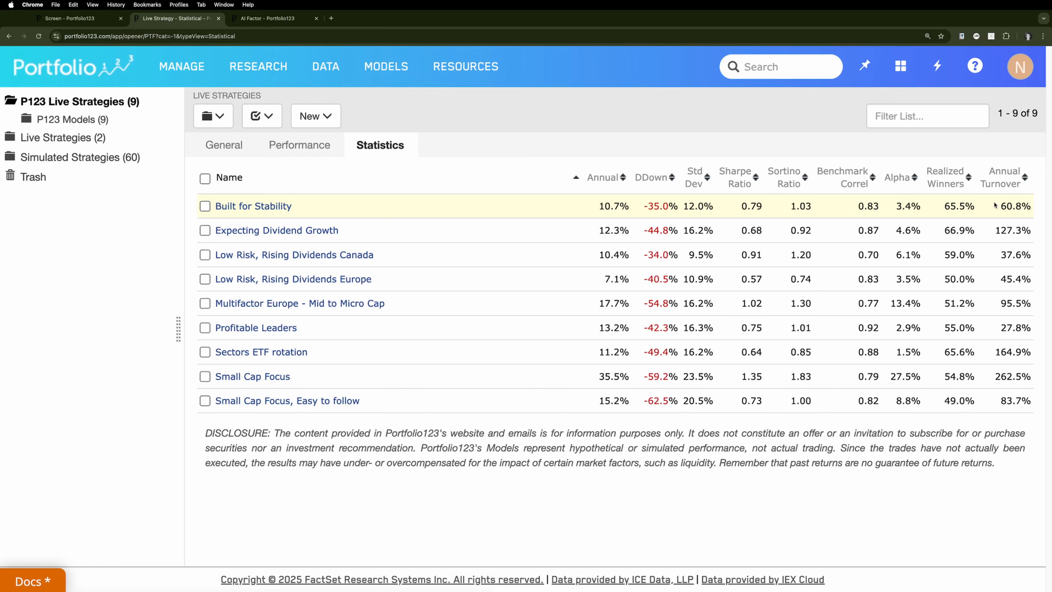
left_click(1006, 172)
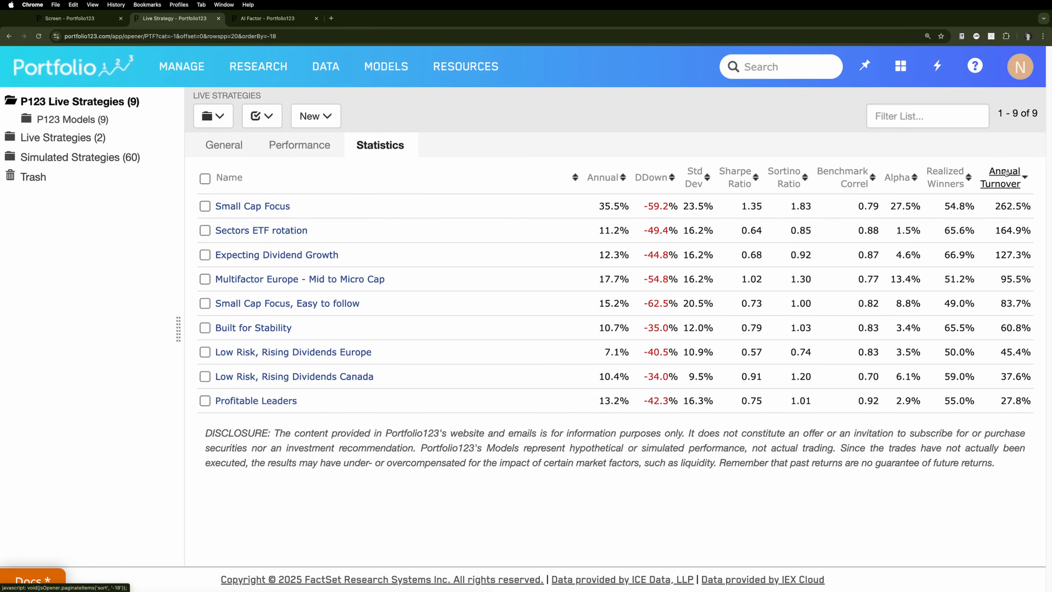
left_click(1006, 172)
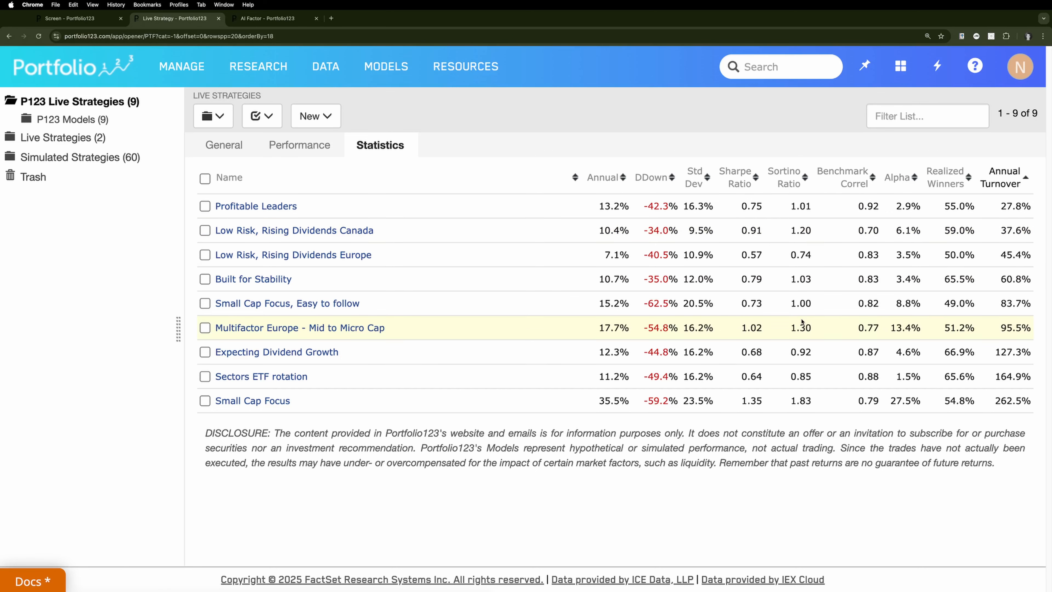
Open the Low Risk, Rising Dividends Canada strategy and review its summary, performance chart, top holdings and recent trades
left_click(308, 231)
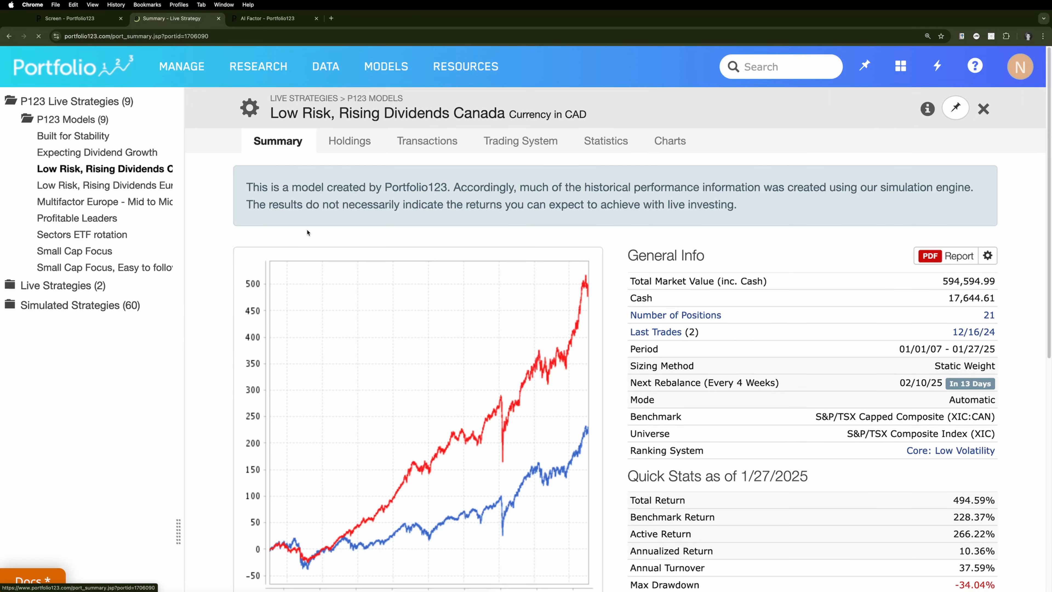
scroll(609, 271, "down", 3)
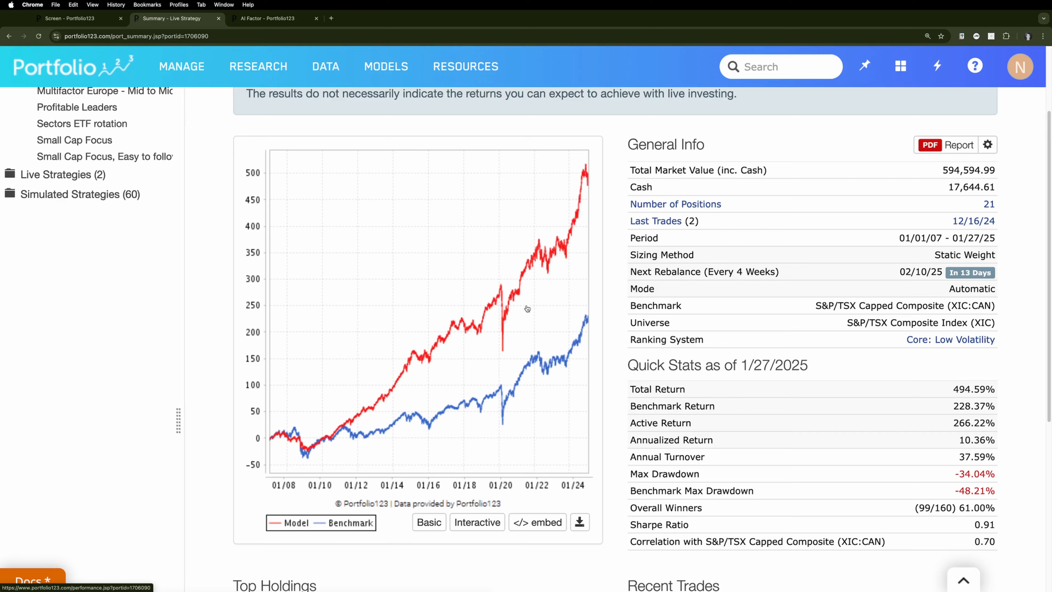
scroll(526, 308, "down", 7)
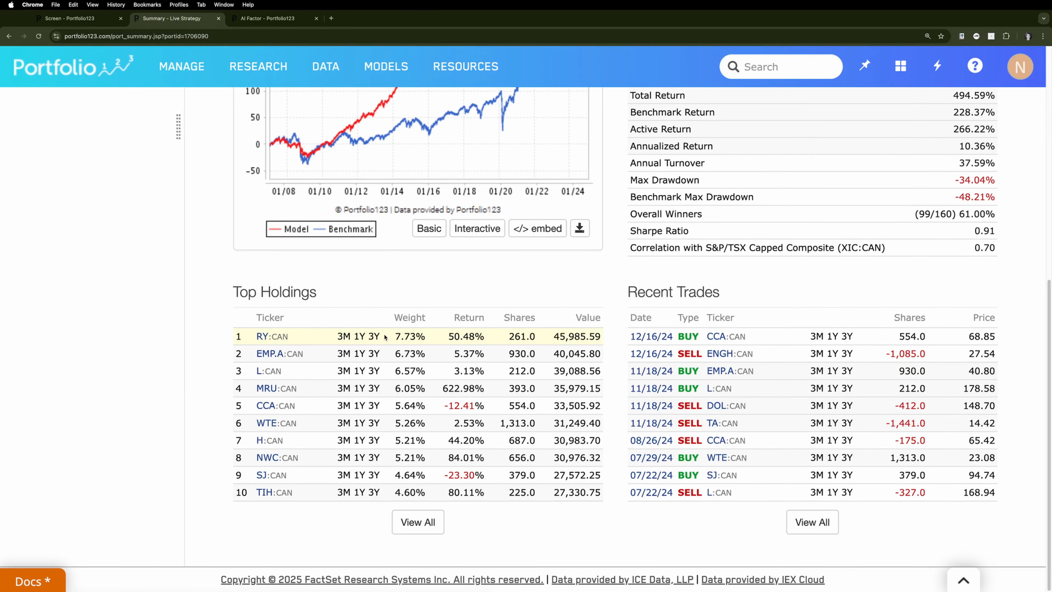
Open the strategy's full list of current holdings and sort it by weight, highest first
left_click(418, 524)
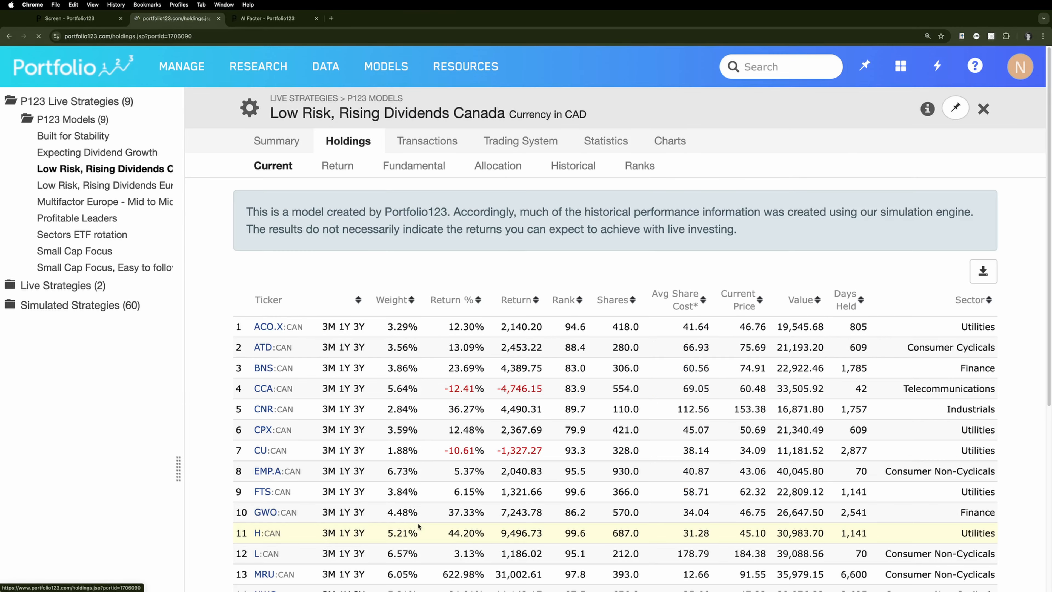
scroll(428, 513, "down", 3)
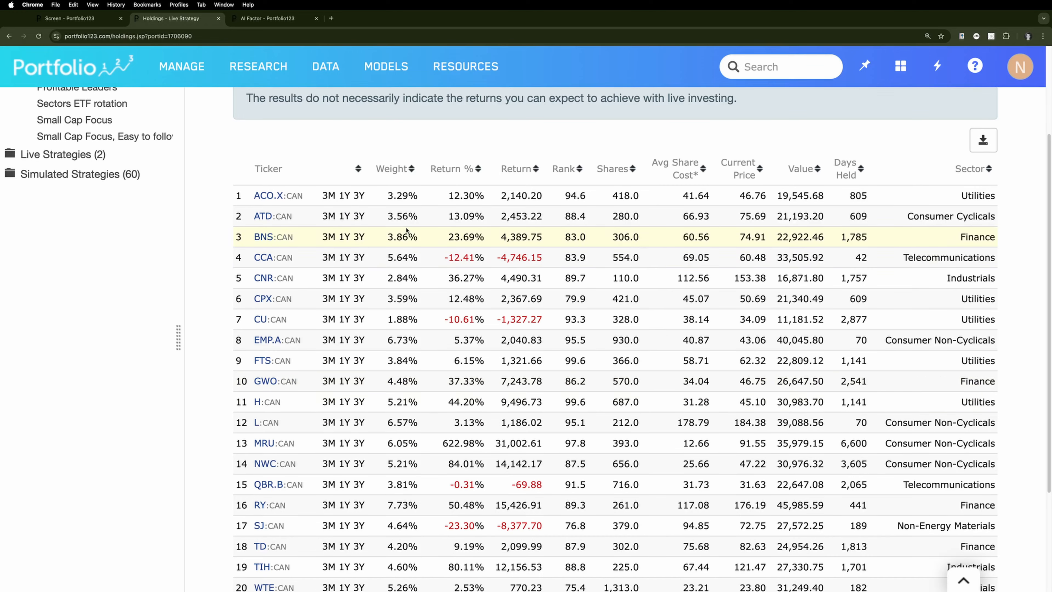
left_click(392, 172)
left_click(392, 172)
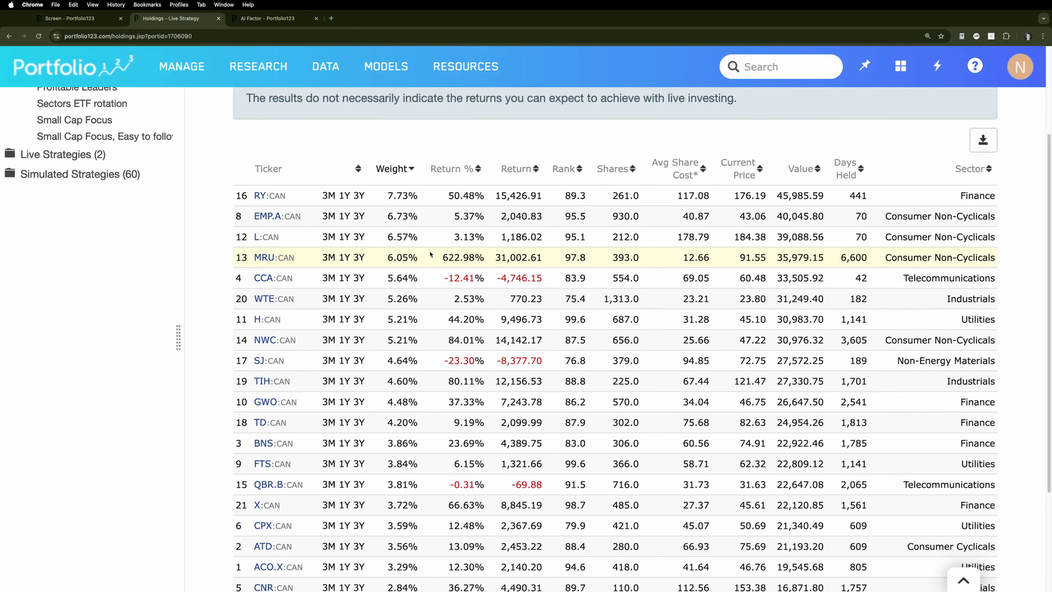
scroll(472, 294, "down", 1)
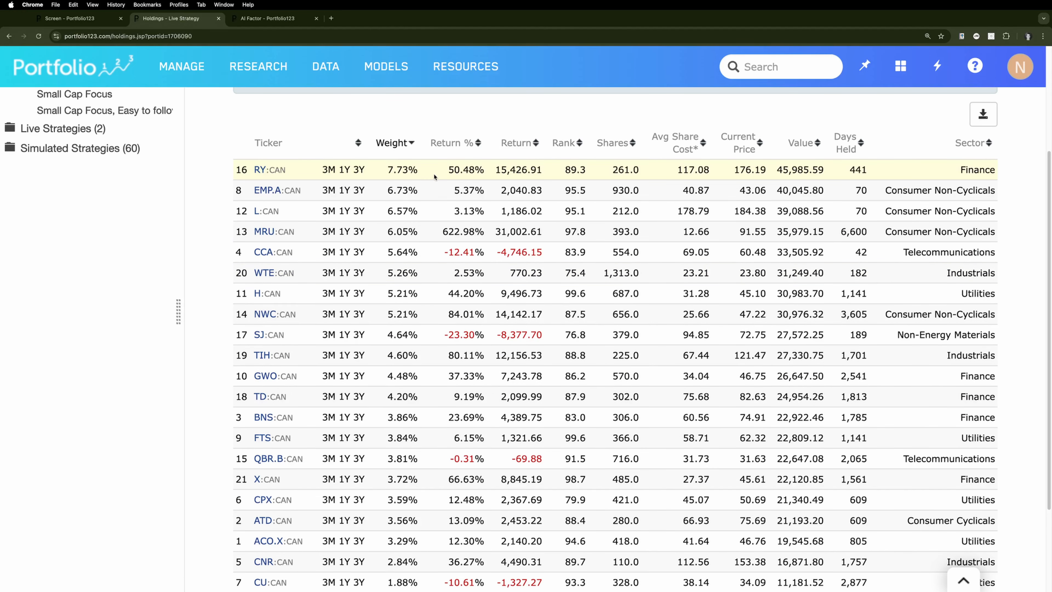
mouse_move(274, 171)
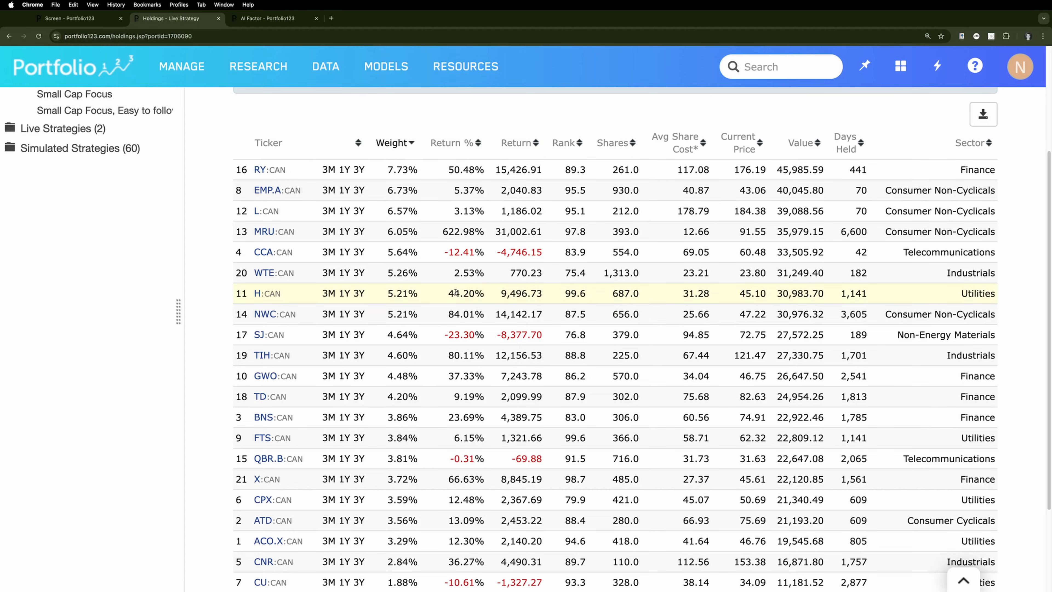
scroll(455, 292, "down", 1)
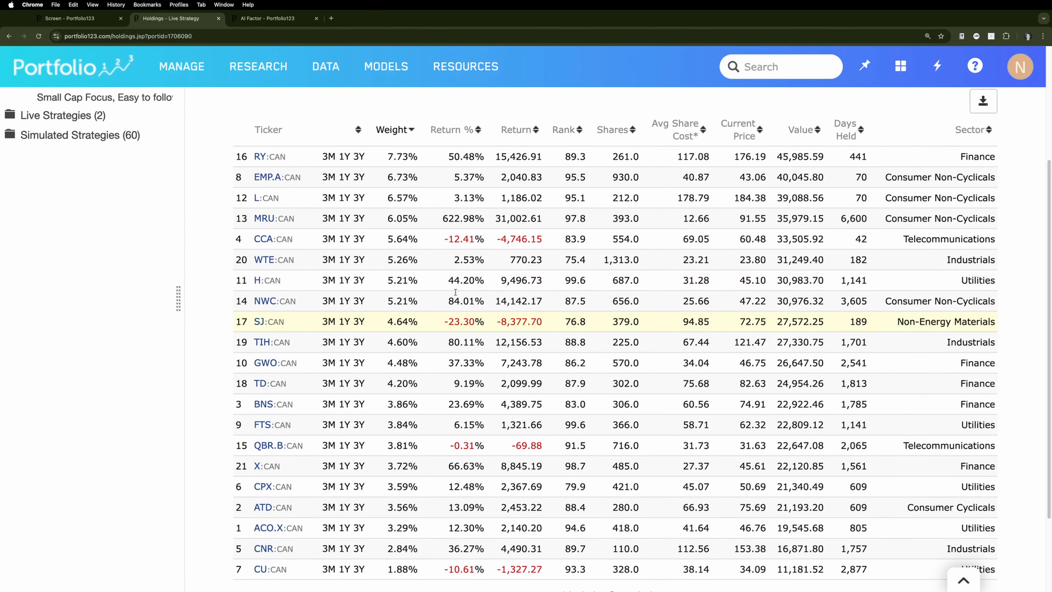
Review the holdings' fundamental data and their allocation by exchange, market cap and sector
scroll(456, 292, "up", 3)
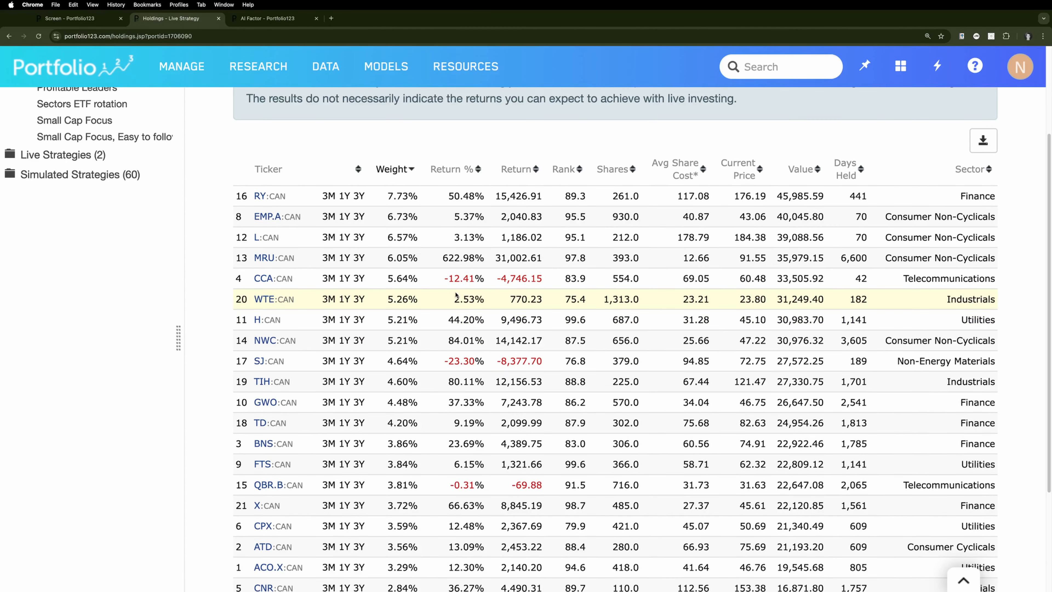
scroll(428, 243, "up", 10)
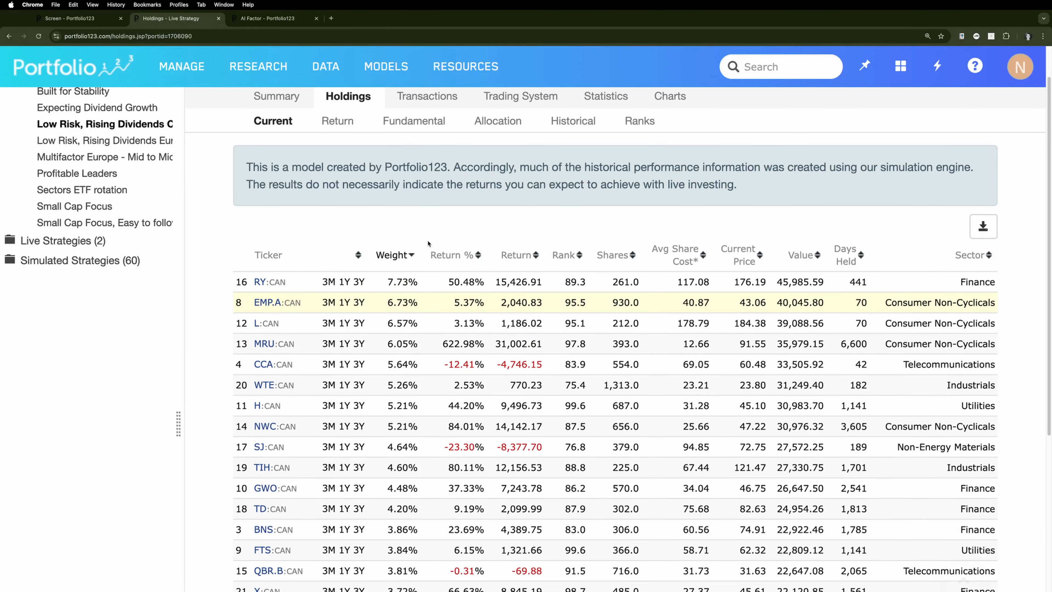
scroll(428, 244, "up", 1)
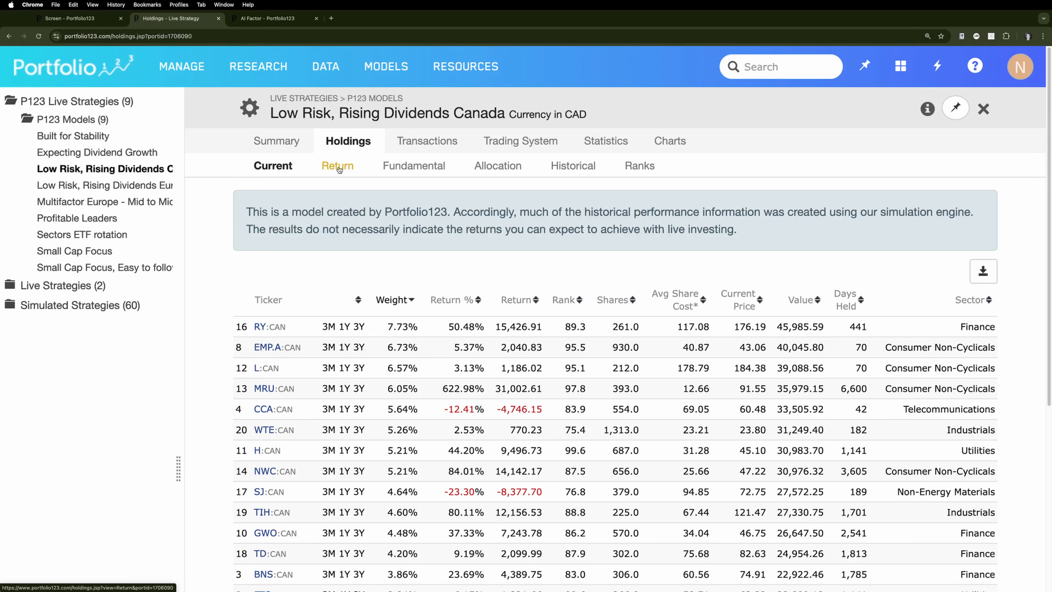
left_click(411, 166)
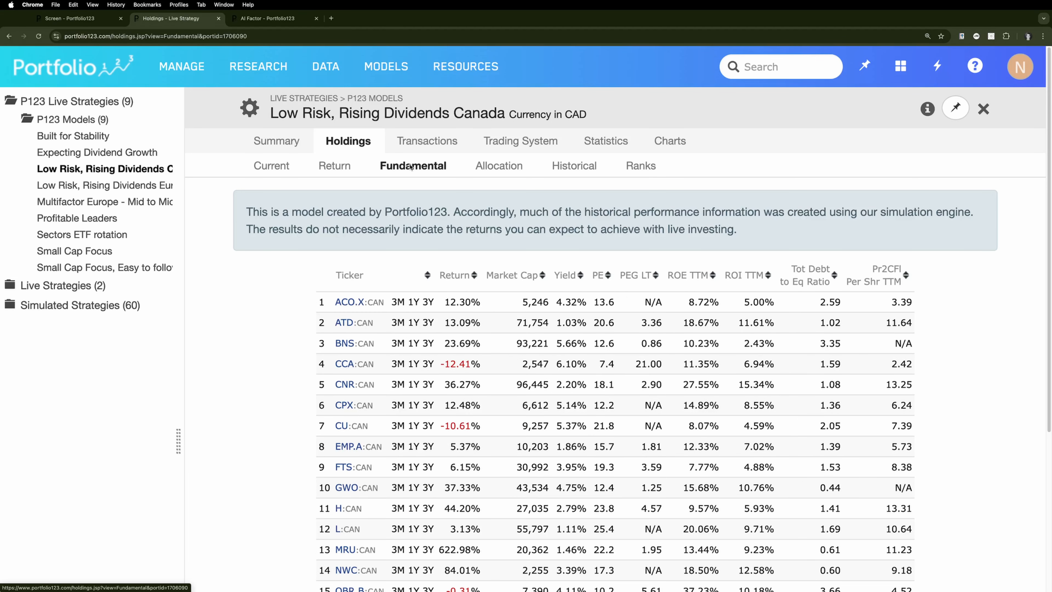
left_click(499, 166)
scroll(649, 360, "down", 3)
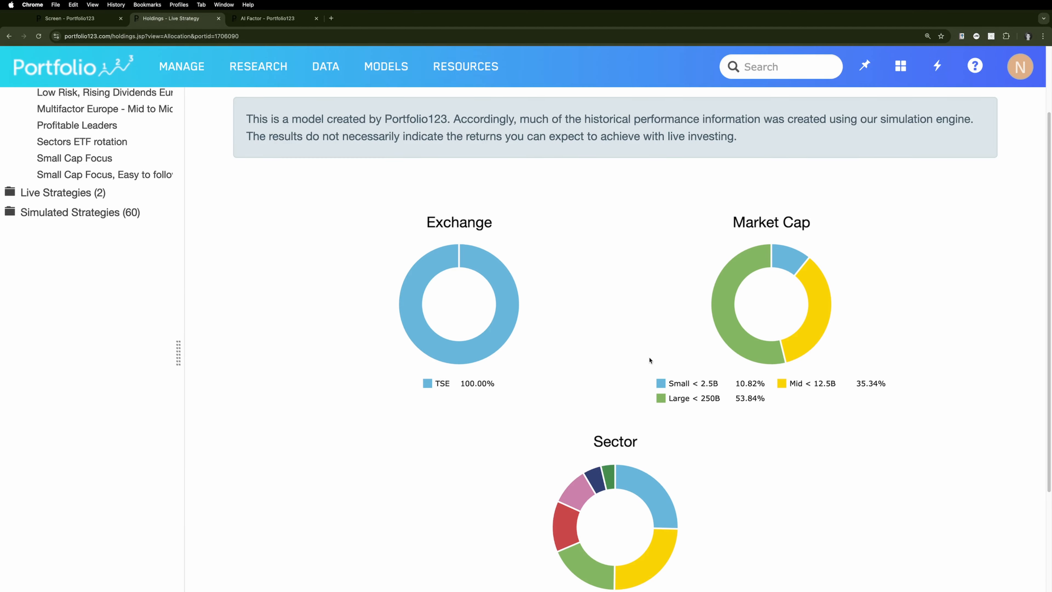
scroll(650, 360, "down", 4)
scroll(647, 339, "up", 2)
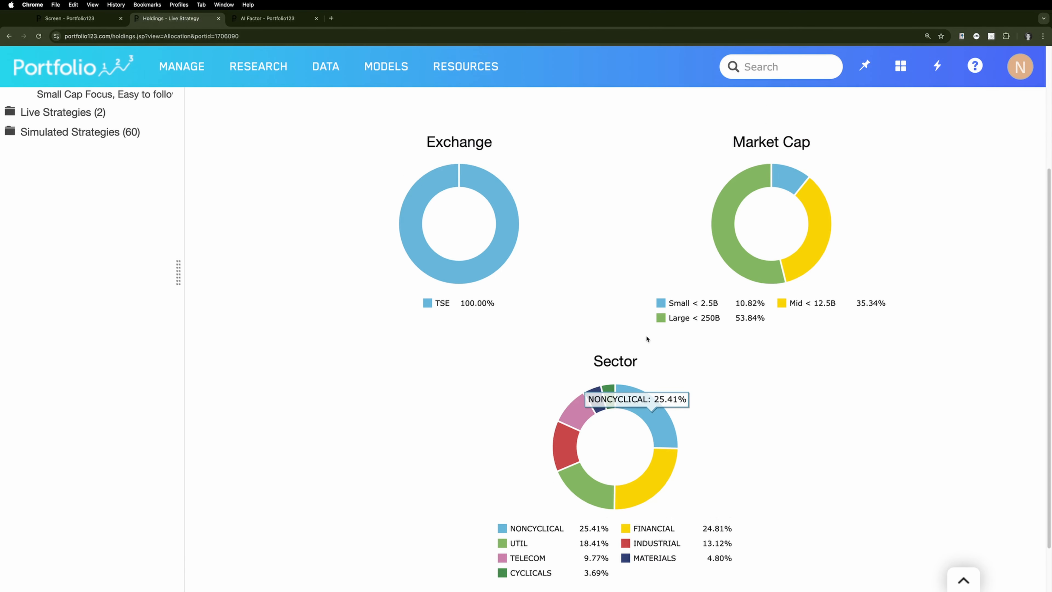
Open the strategy's trading system and examine its buy rules and sell rules
scroll(647, 339, "up", 5)
left_click(521, 142)
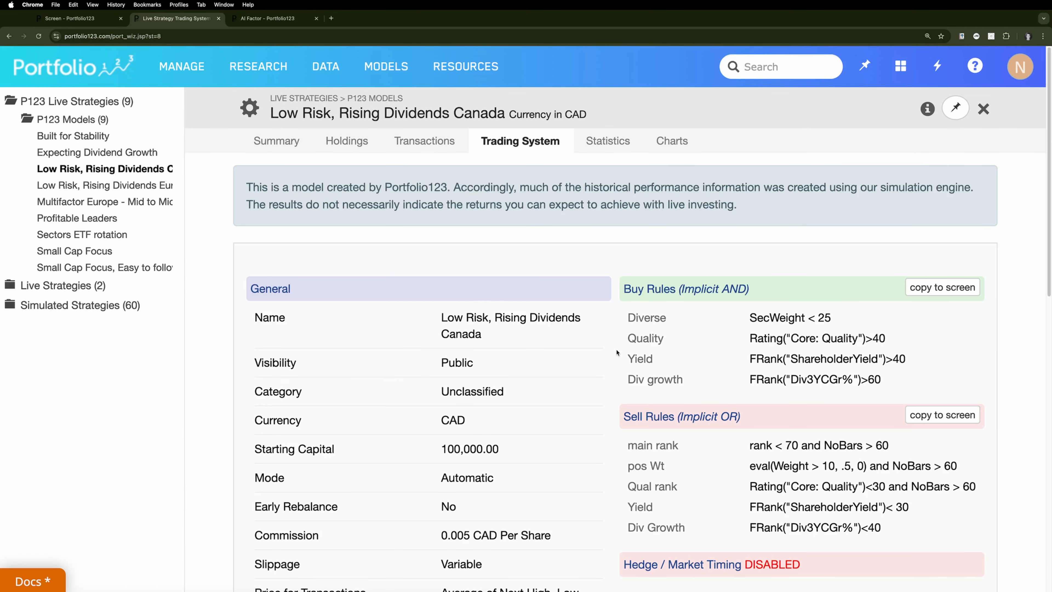
scroll(617, 352, "down", 3)
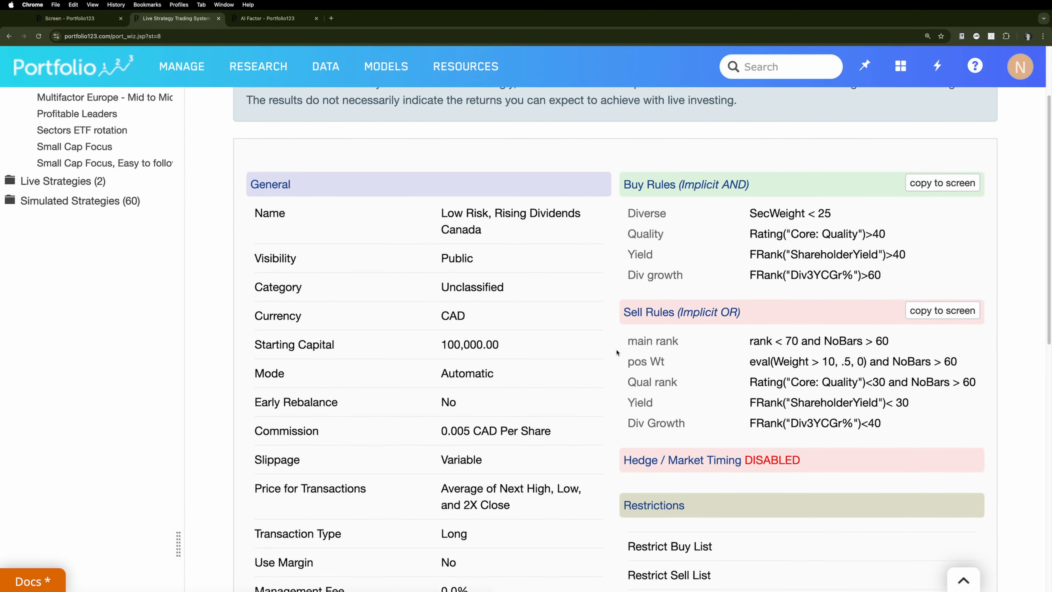
scroll(616, 352, "down", 2)
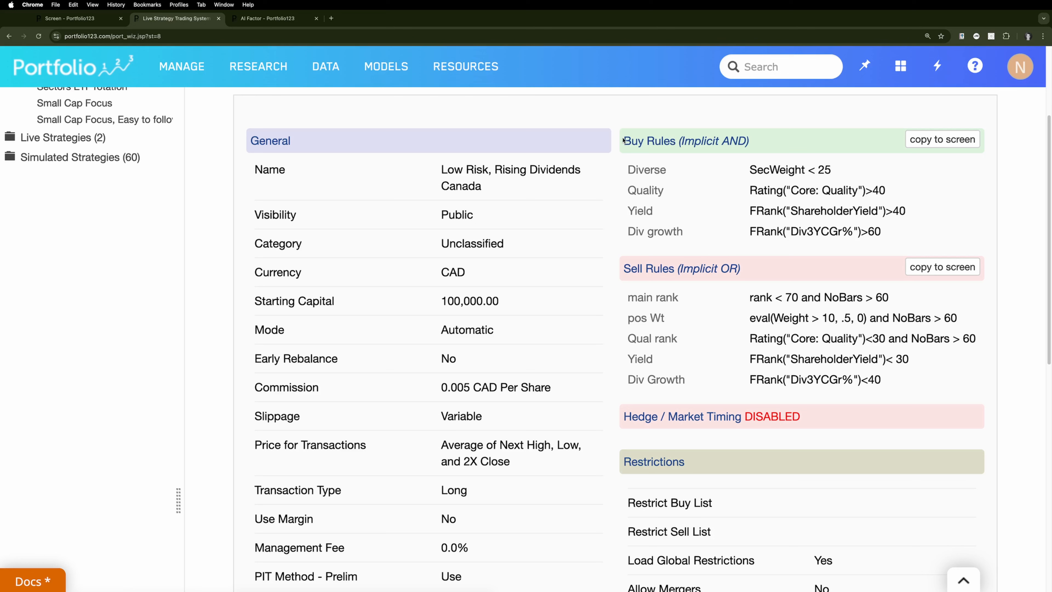
left_click_drag(623, 141, 907, 230)
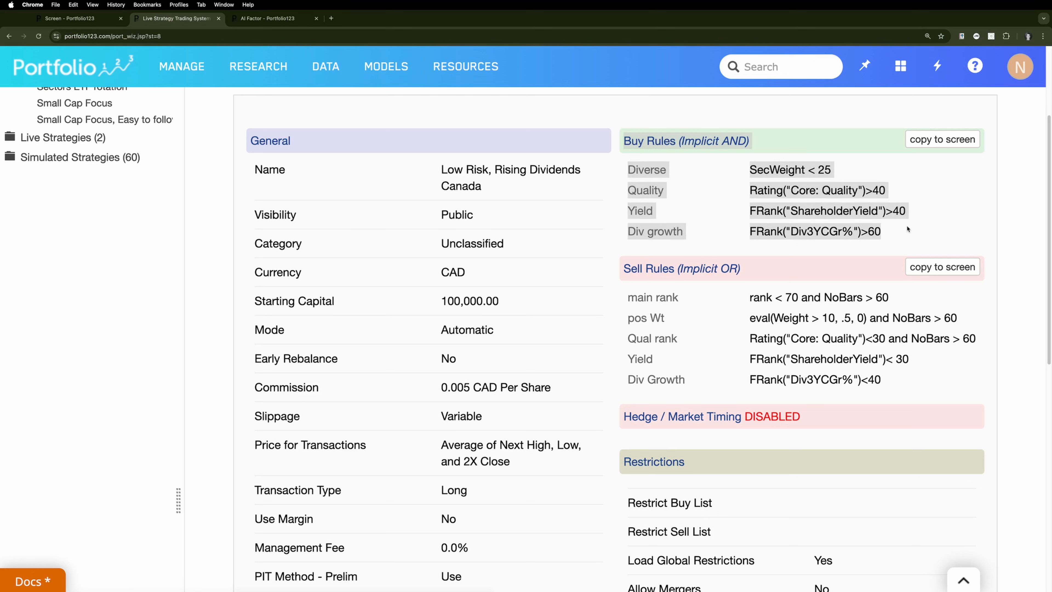
left_click(689, 308)
left_click_drag(626, 268, 881, 379)
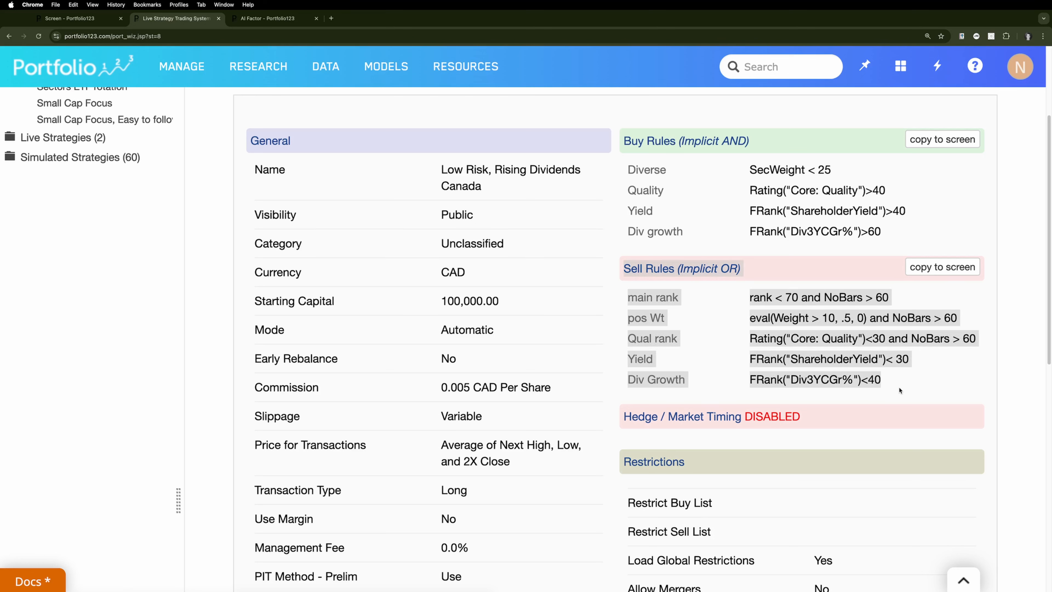
left_click(881, 297)
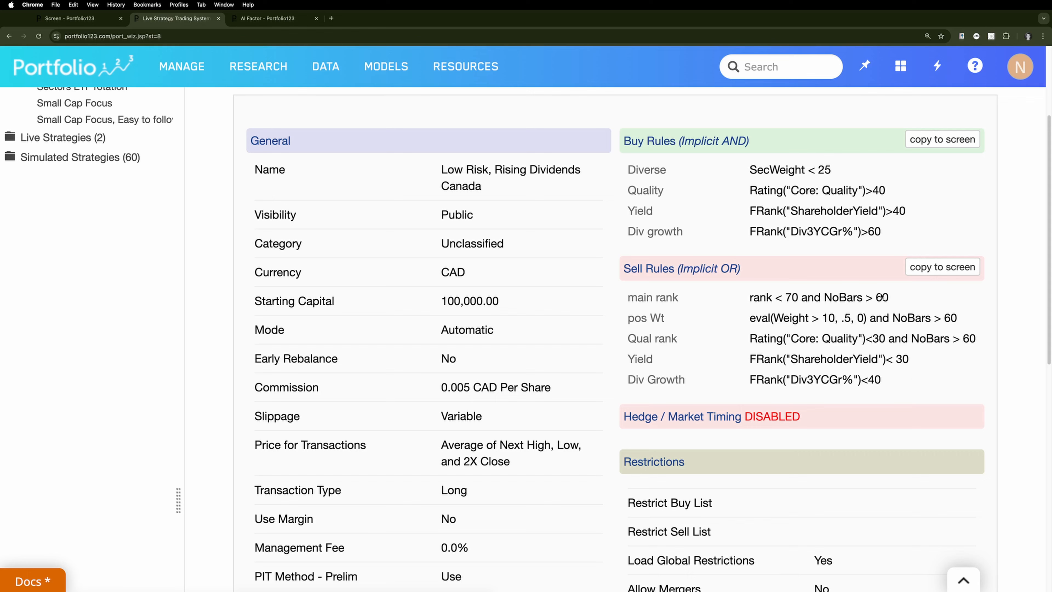
Copy the strategy's buy rules to a new screen and try running the screen
left_click(936, 143)
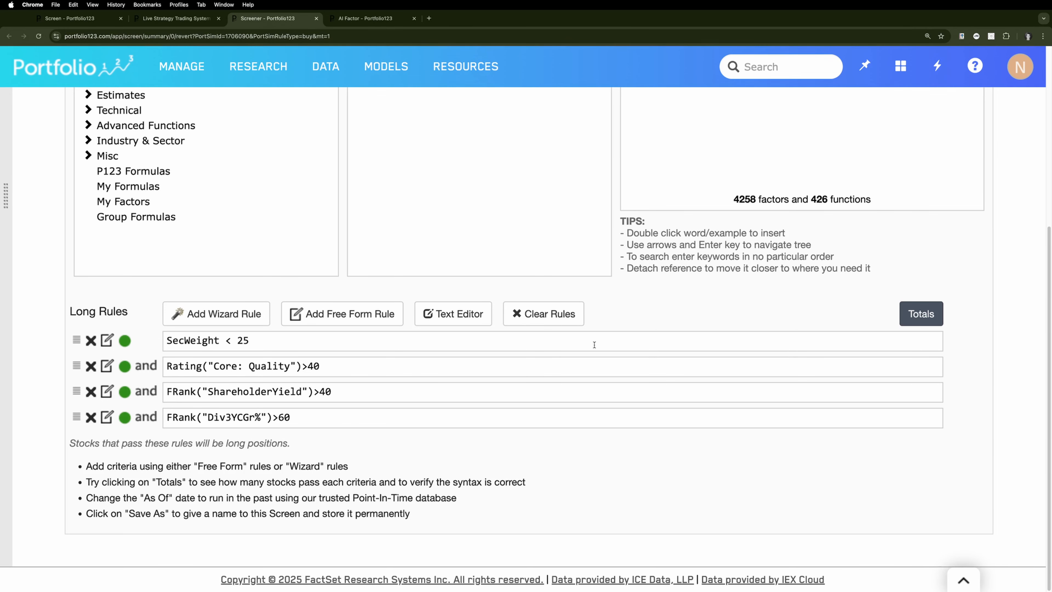
scroll(594, 345, "up", 6)
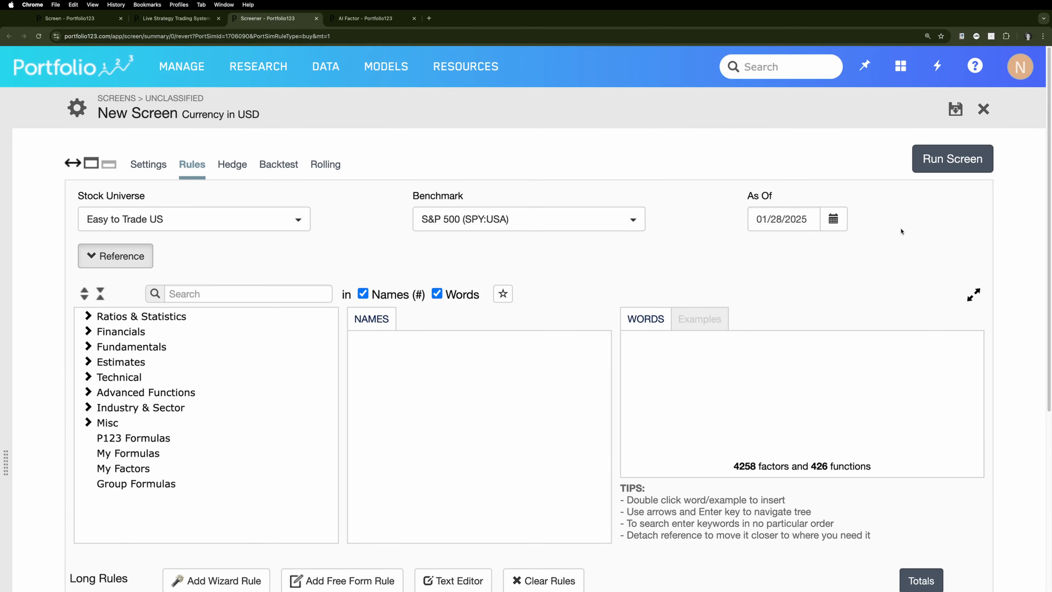
left_click(949, 161)
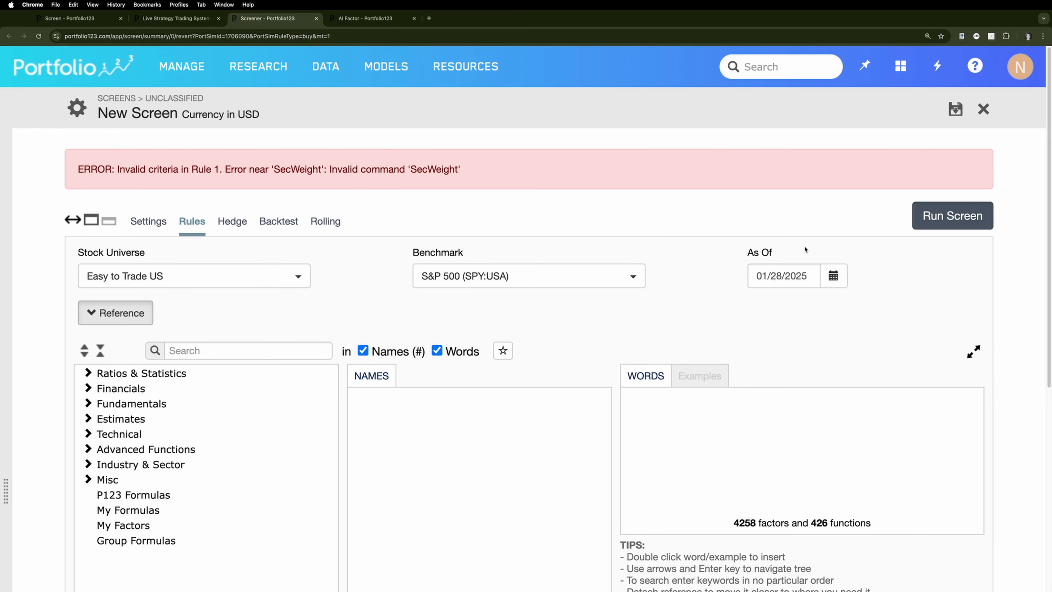
Delete the SecWeight < 25 rule from the screen's long rules and run the screen again
scroll(497, 222, "down", 7)
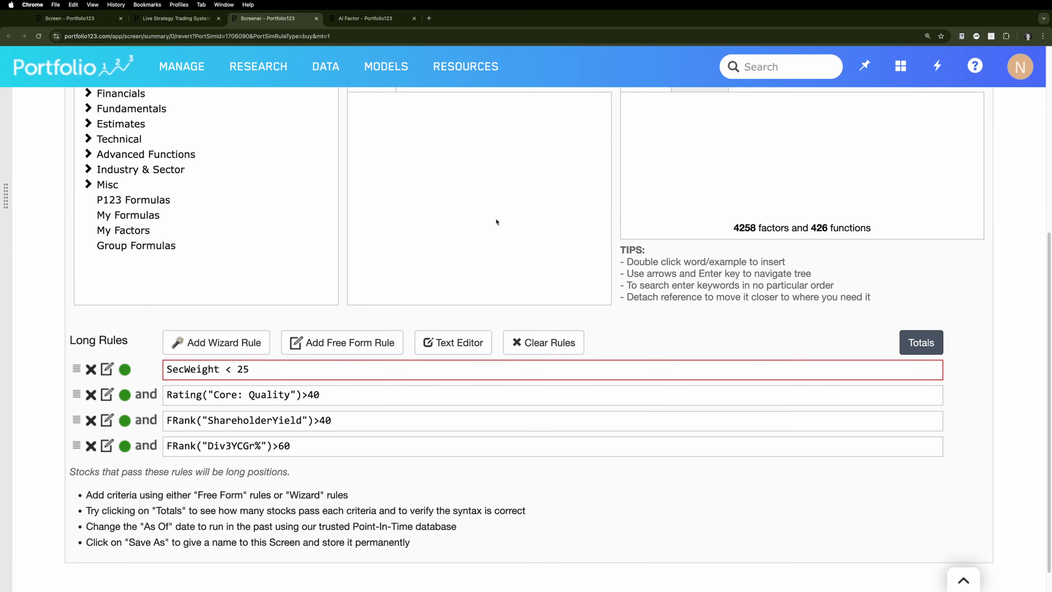
scroll(496, 221, "down", 1)
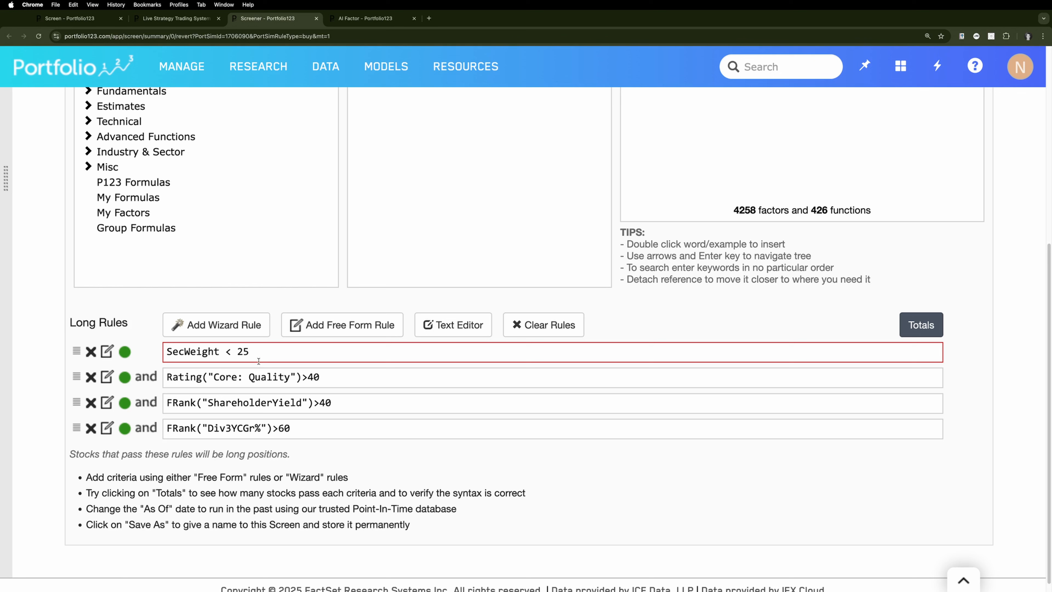
left_click(91, 351)
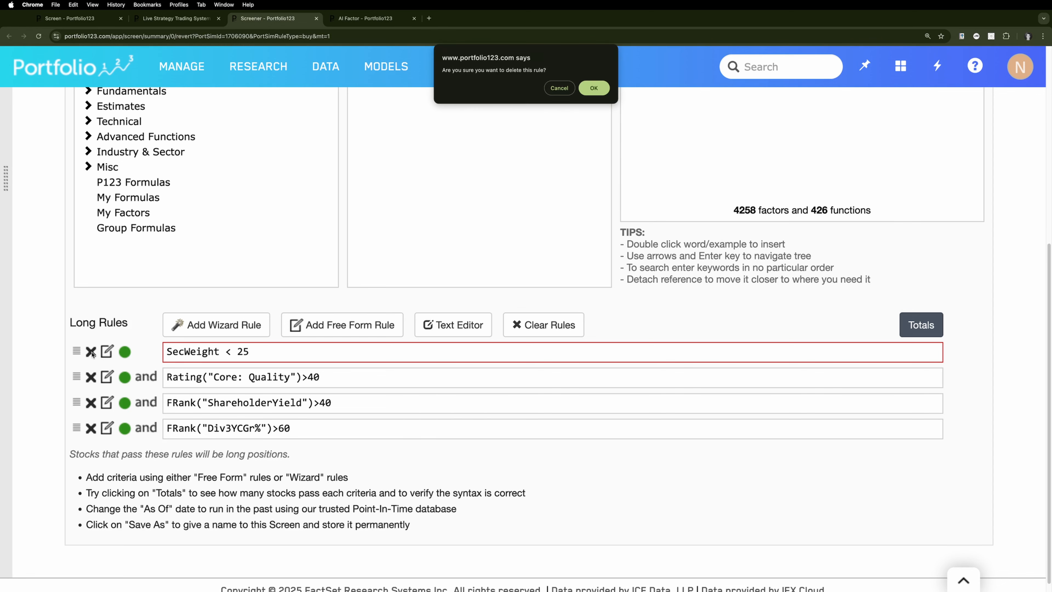
left_click(593, 88)
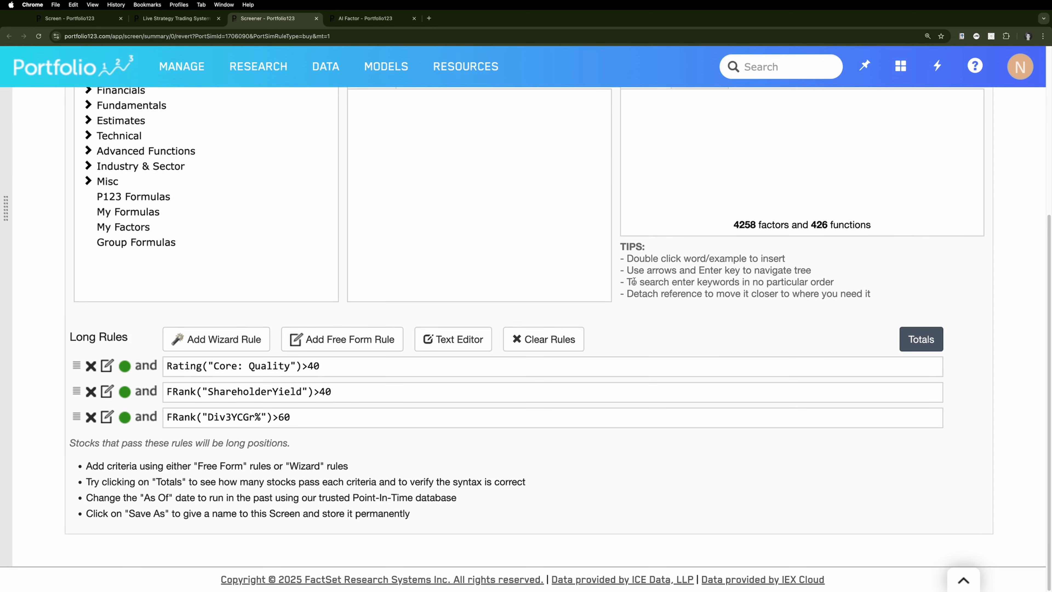
scroll(947, 180, "up", 6)
left_click(951, 160)
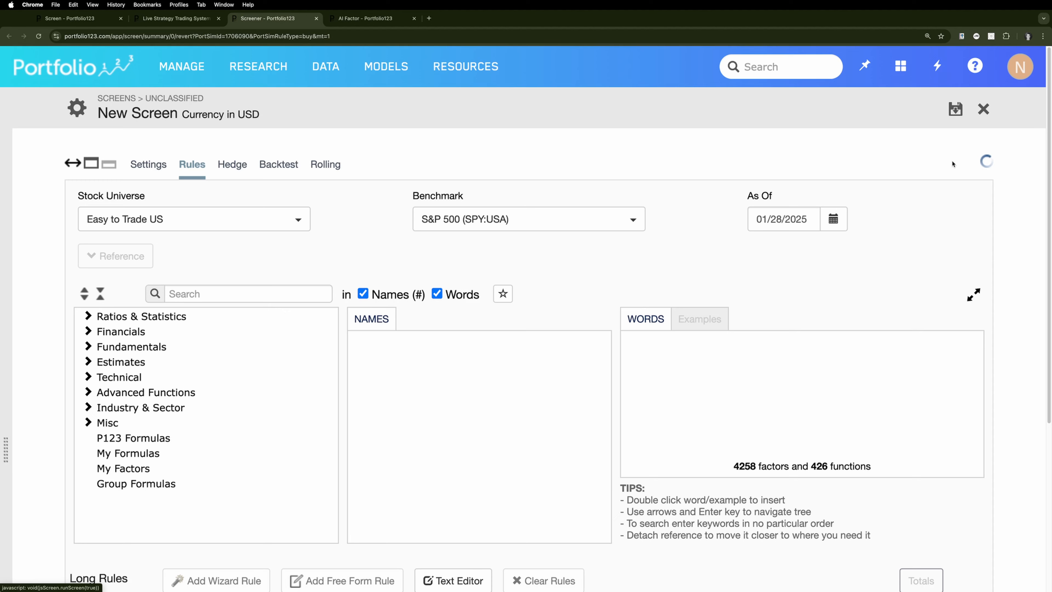
scroll(561, 302, "down", 10)
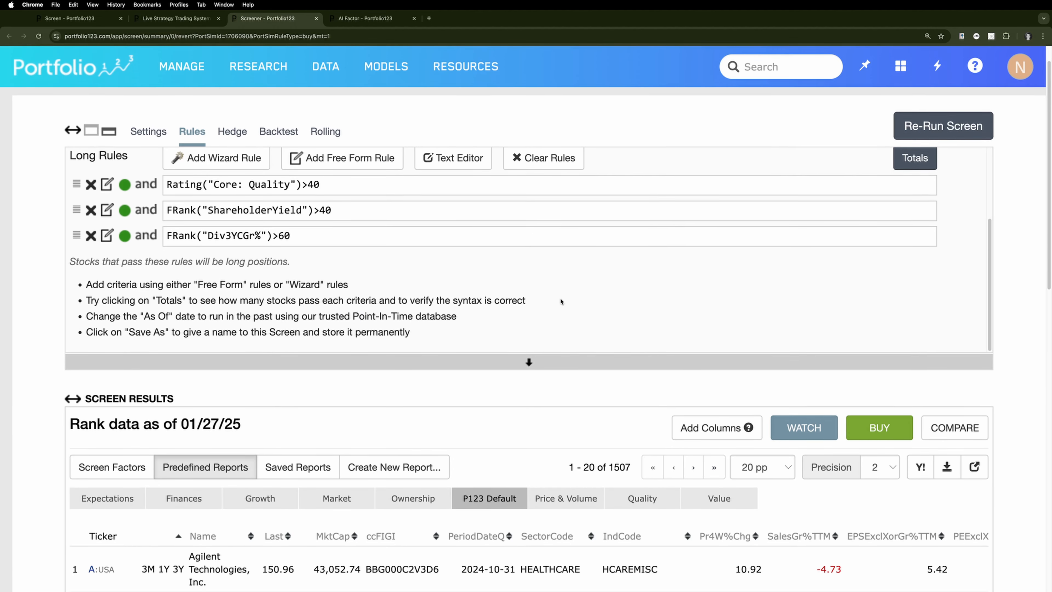
View the available stock universes for the screen and close the selection without changing it
scroll(340, 245, "up", 15)
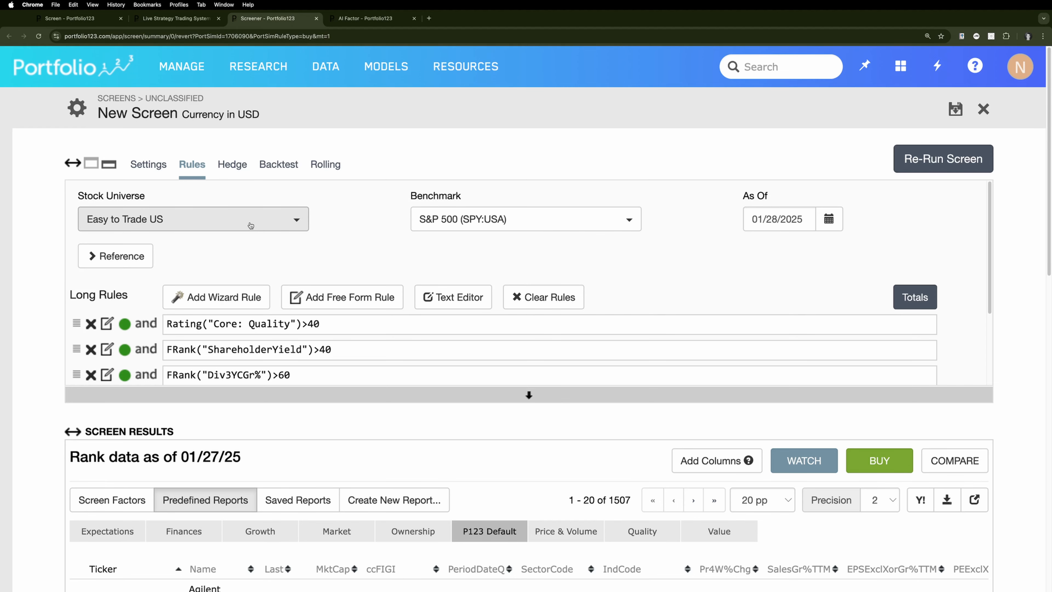
left_click(251, 225)
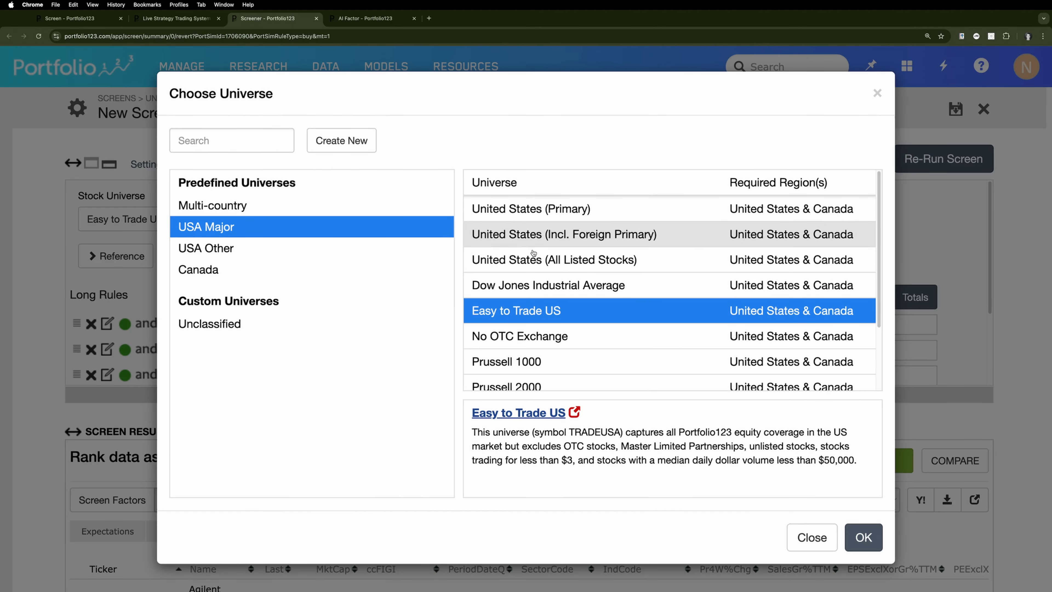
left_click(877, 94)
left_click(337, 242)
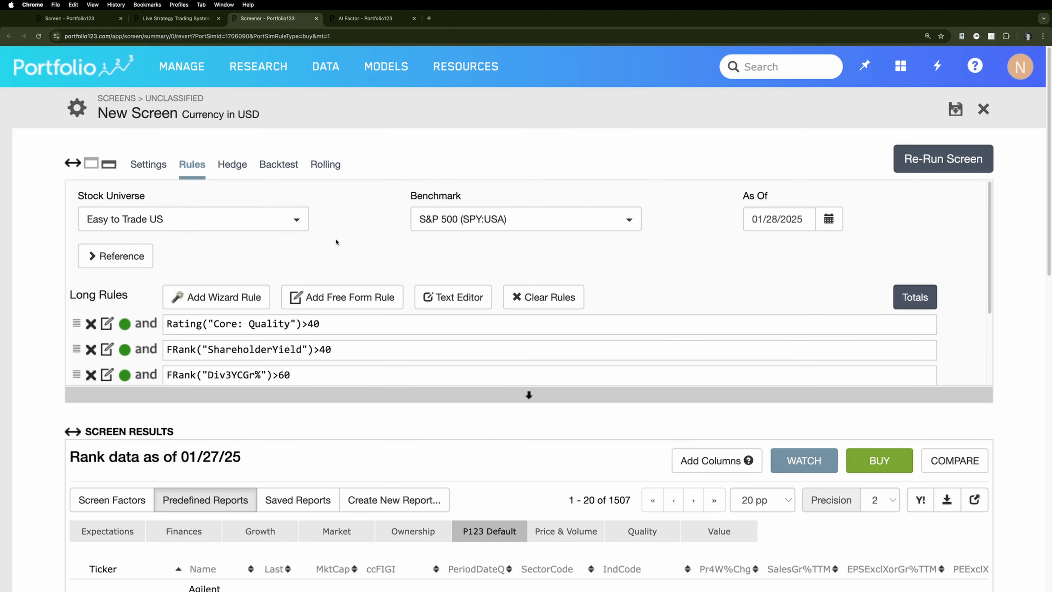
Change the screen's stock universe to S&P500 LargeCap (IVV) and run the screen again
left_click(286, 228)
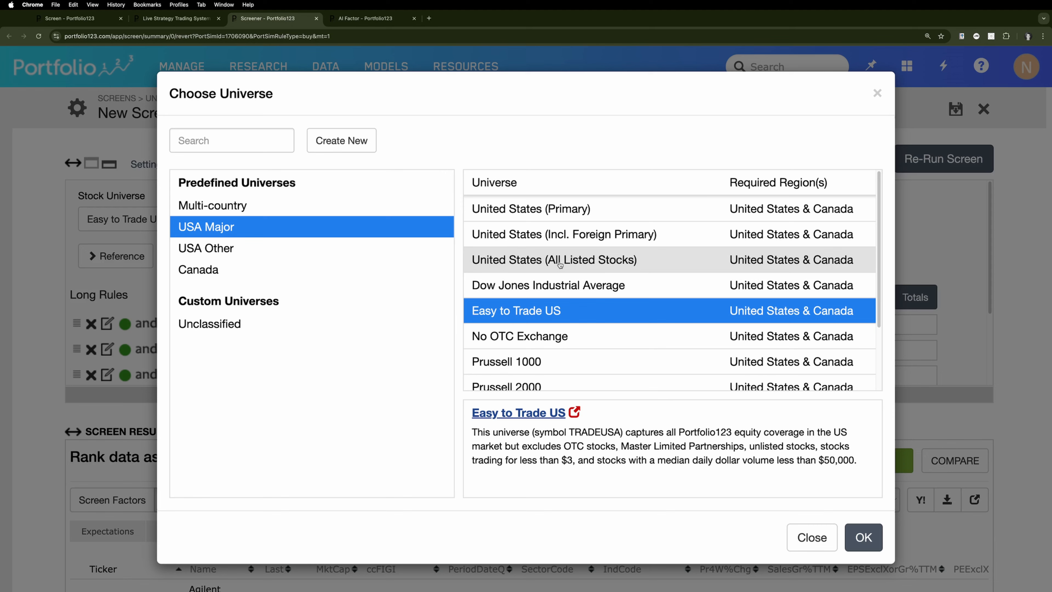
scroll(617, 326, "down", 4)
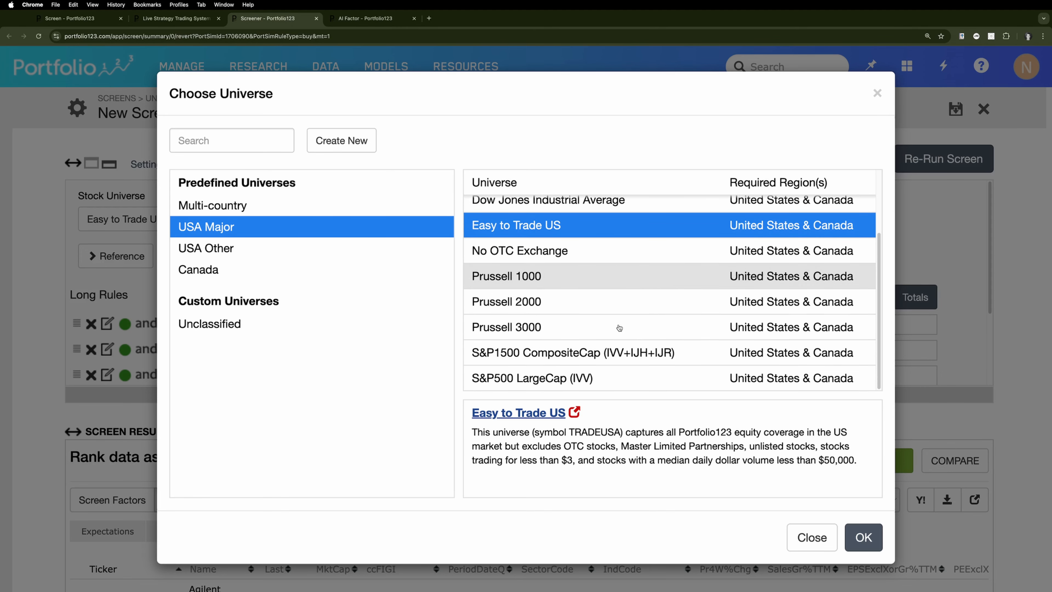
left_click(598, 378)
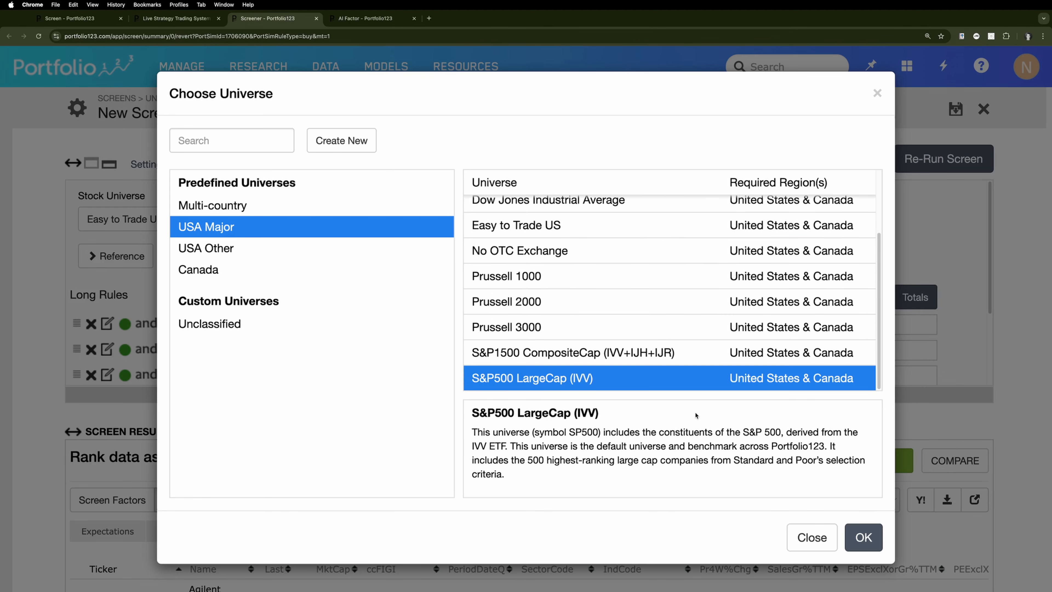
left_click(864, 538)
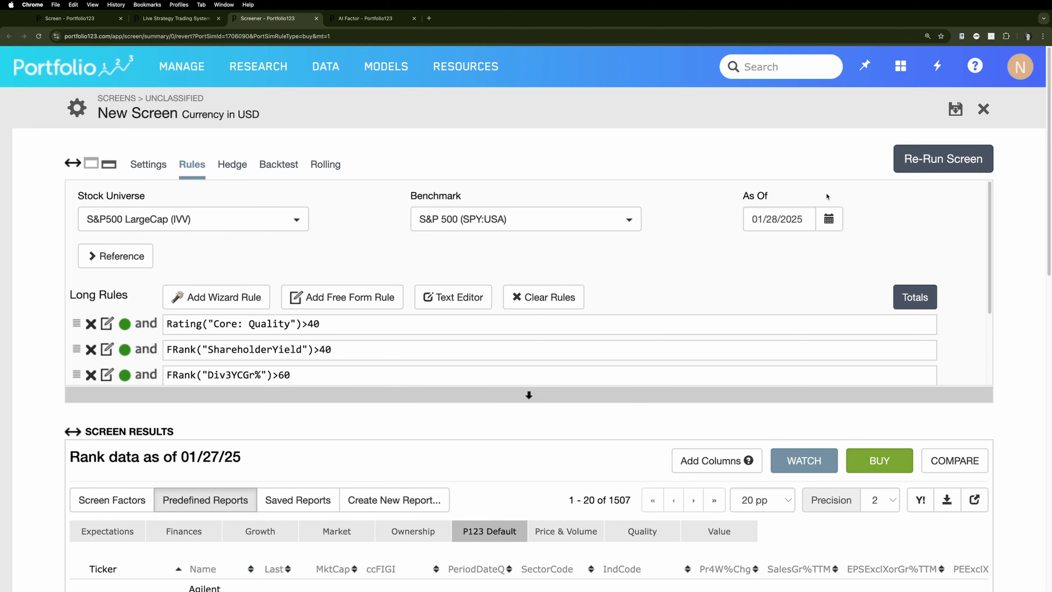
left_click(949, 159)
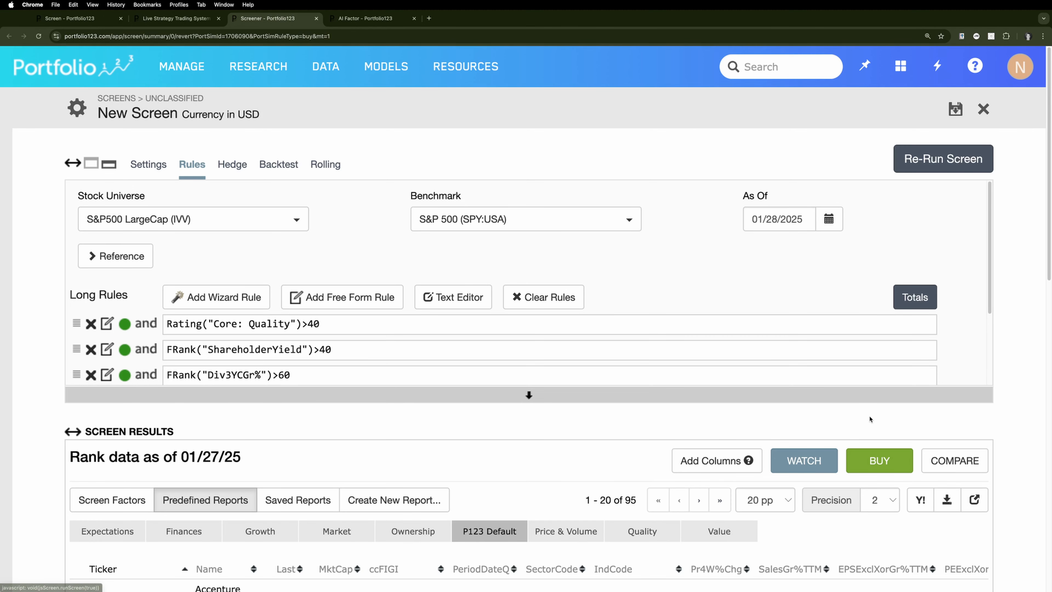
Sort the screen results by market cap from largest to smallest and look through the listed companies
scroll(580, 453, "down", 5)
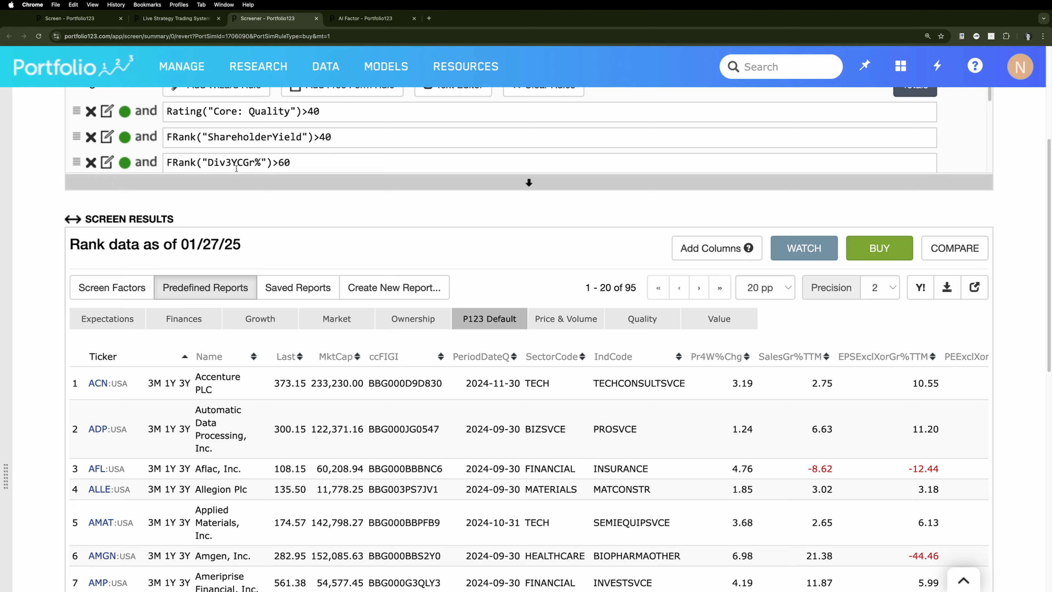
scroll(445, 215, "down", 2)
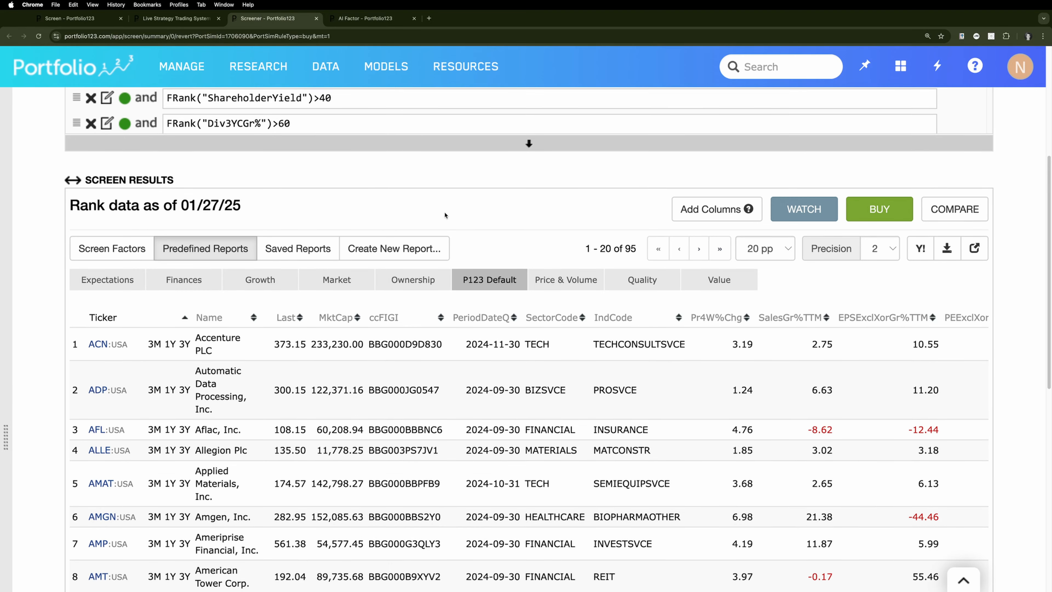
scroll(445, 215, "down", 2)
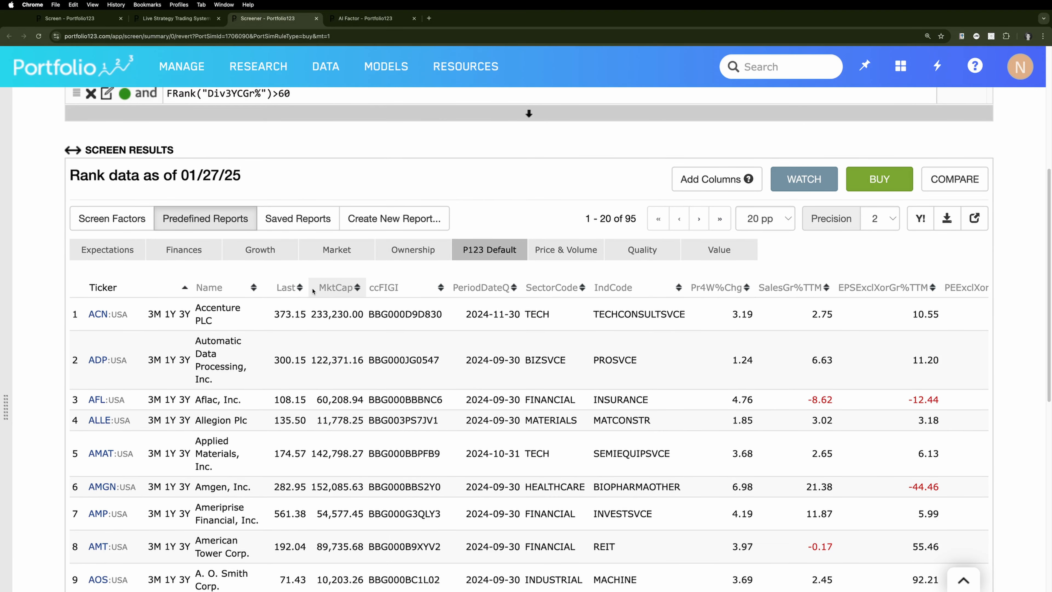
left_click(313, 291)
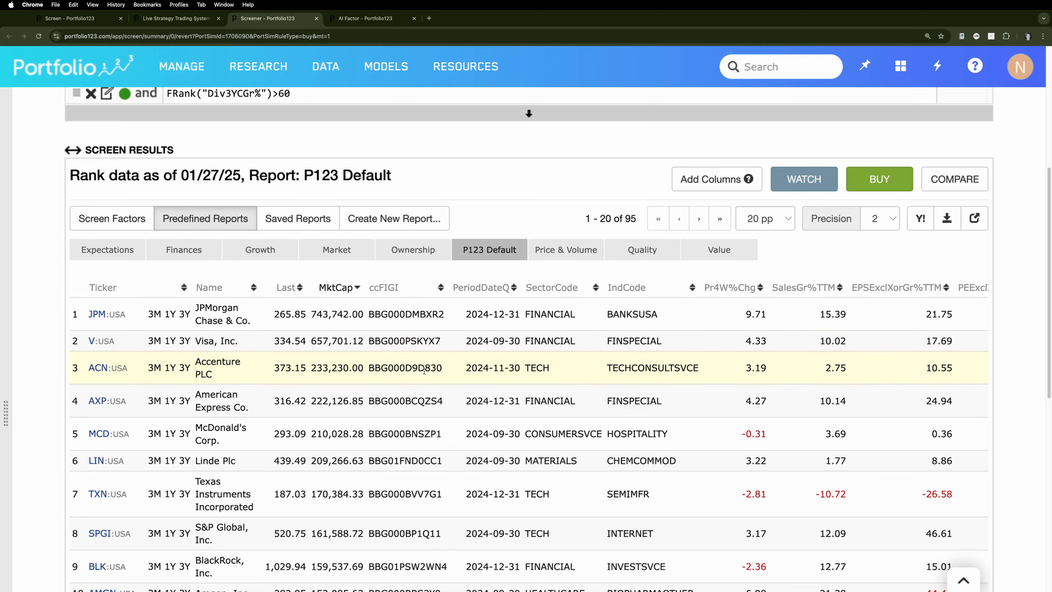
scroll(424, 371, "down", 5)
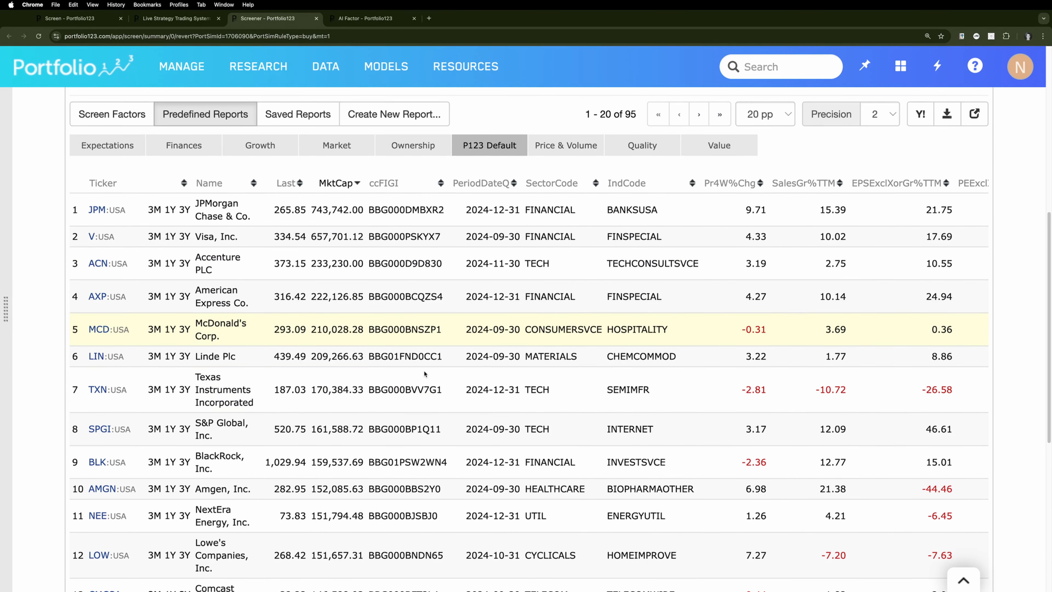
scroll(424, 373, "down", 2)
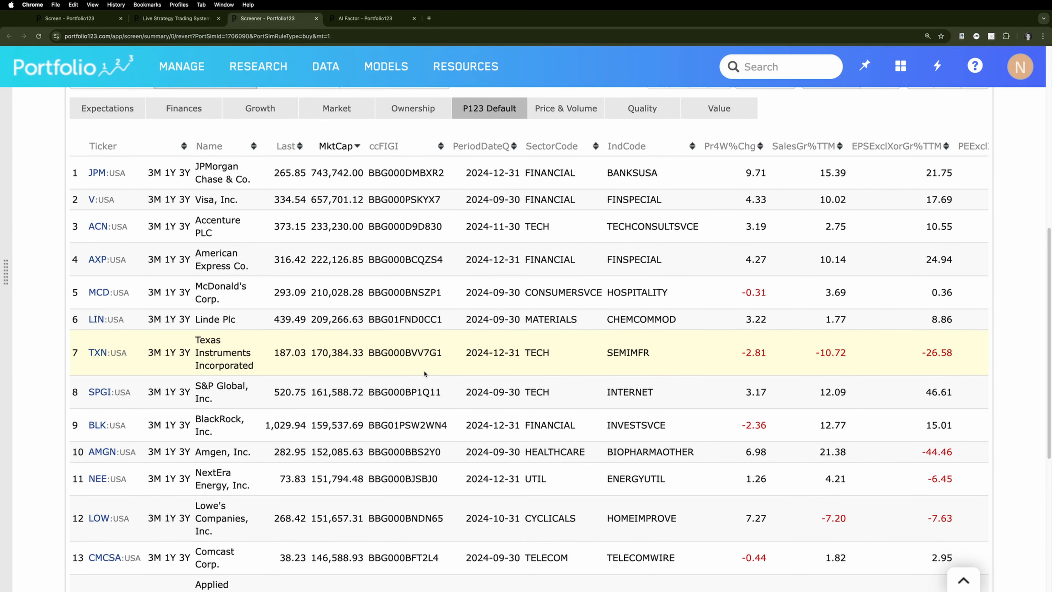
scroll(424, 373, "down", 5)
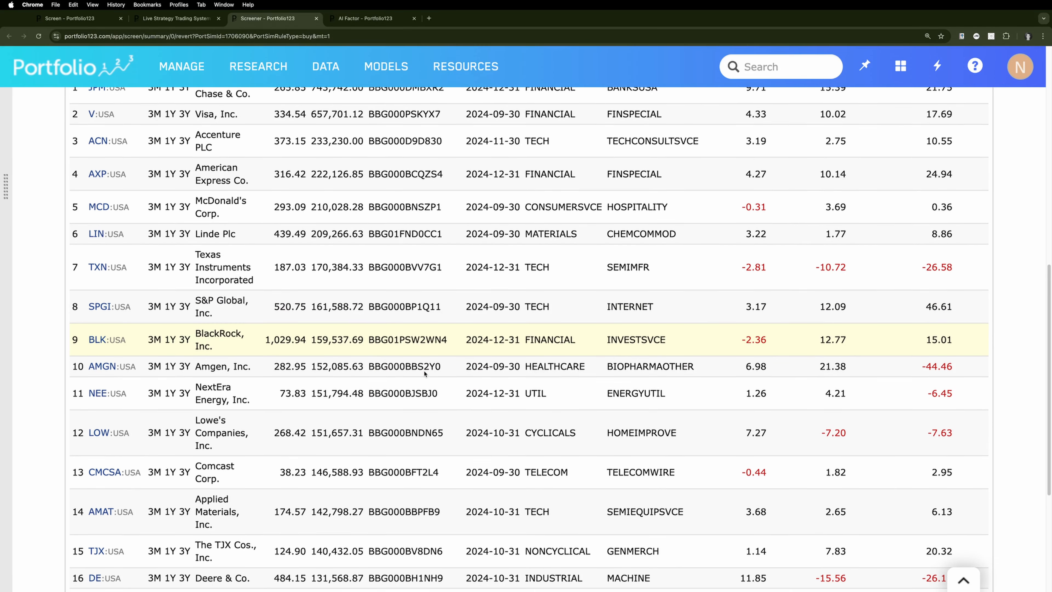
scroll(424, 373, "down", 5)
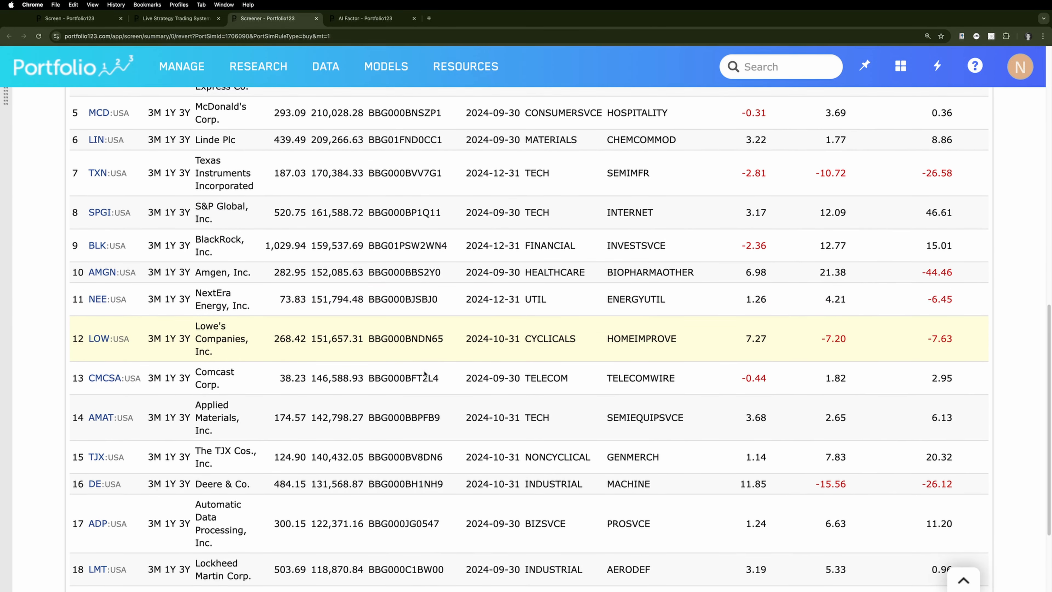
scroll(424, 374, "down", 1)
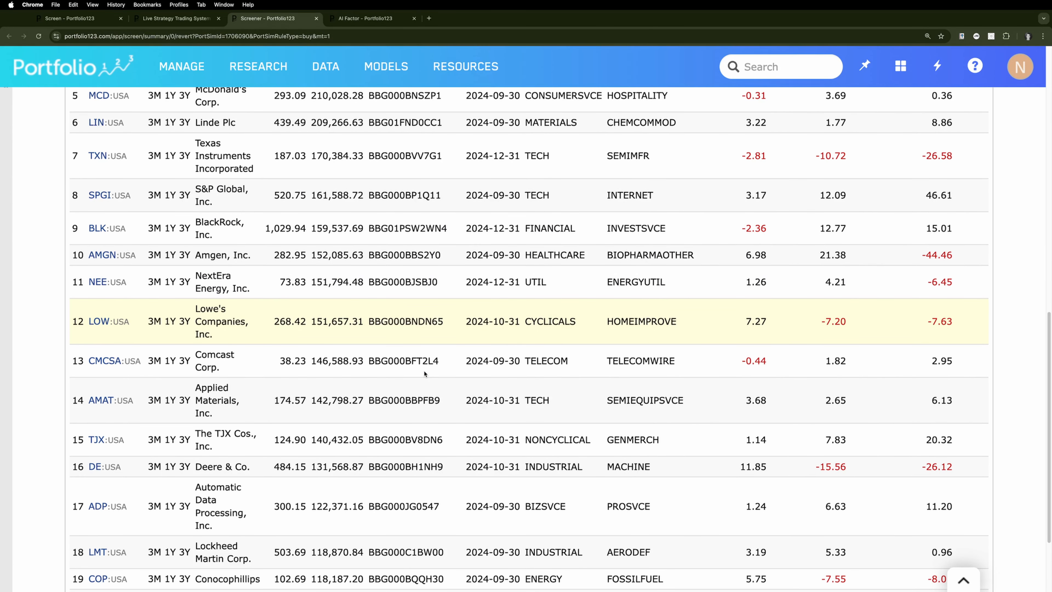